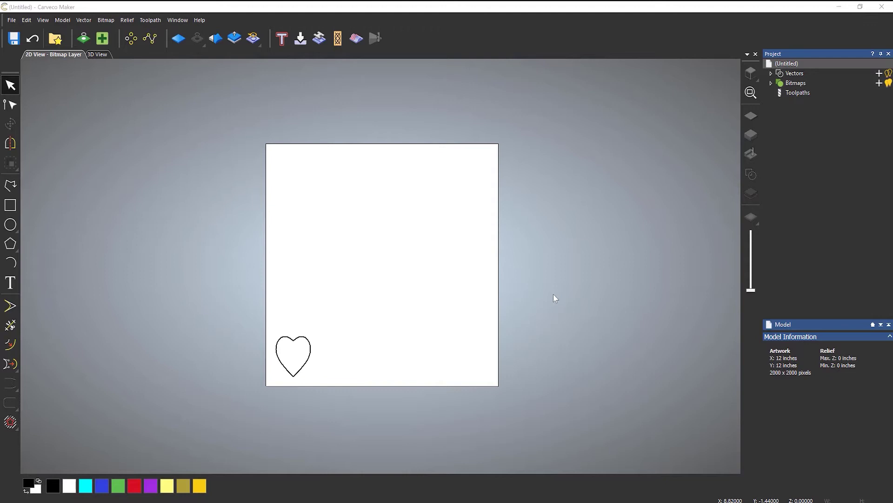
Block copy the heart vector into 3 columns and 3 rows with X and Y offsets of 1 inch.
{"action": "left_click", "coordinate": [310, 344]}
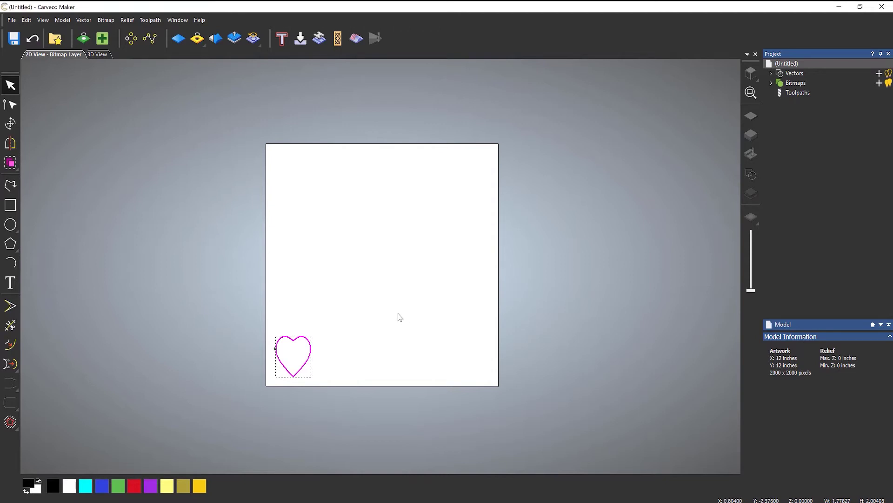
{"action": "left_click", "coordinate": [131, 39]}
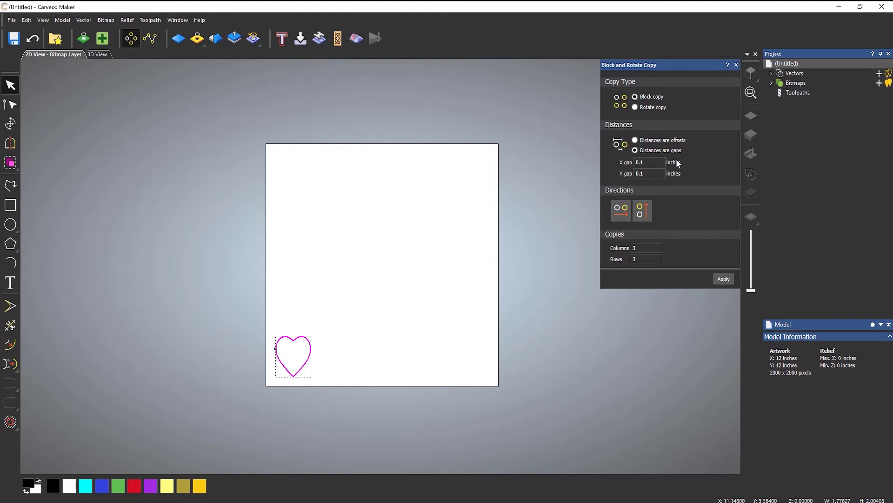
{"action": "left_click", "coordinate": [635, 140]}
{"action": "left_click_drag", "start_coordinate": [661, 162], "coordinate": [577, 164]}
{"action": "type", "text": "1"}
{"action": "left_click_drag", "start_coordinate": [654, 173], "coordinate": [552, 169]}
{"action": "type", "text": "1"}
{"action": "left_click", "coordinate": [722, 280]}
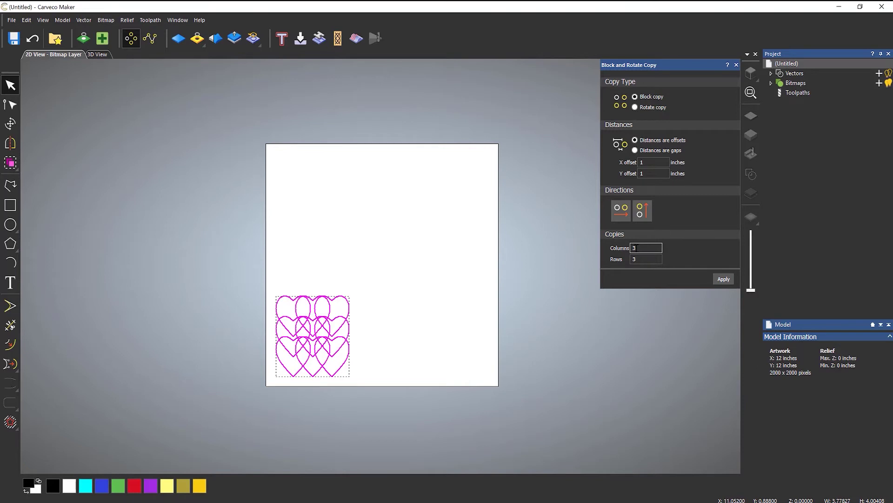
Undo the block copy and repeat it with 5 columns instead.
{"action": "left_click_drag", "start_coordinate": [647, 248], "coordinate": [598, 247]}
{"action": "type", "text": "5"}
{"action": "left_click", "coordinate": [34, 41]}
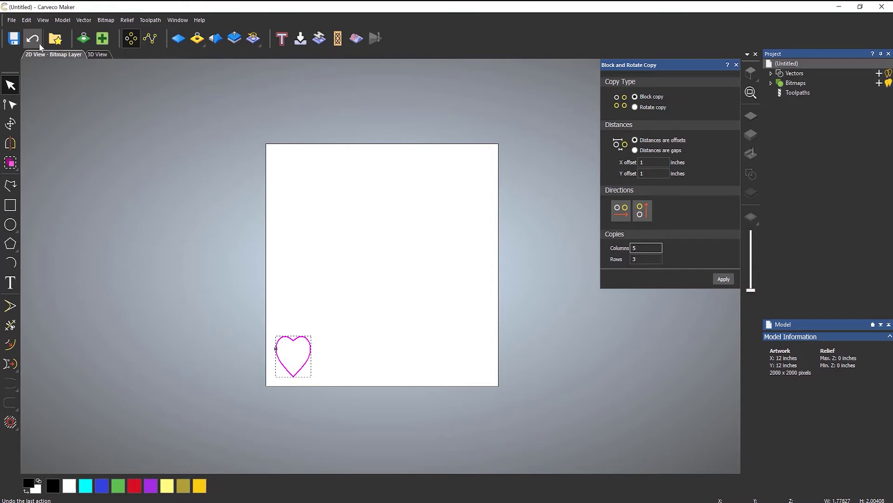
{"action": "left_click", "coordinate": [724, 280]}
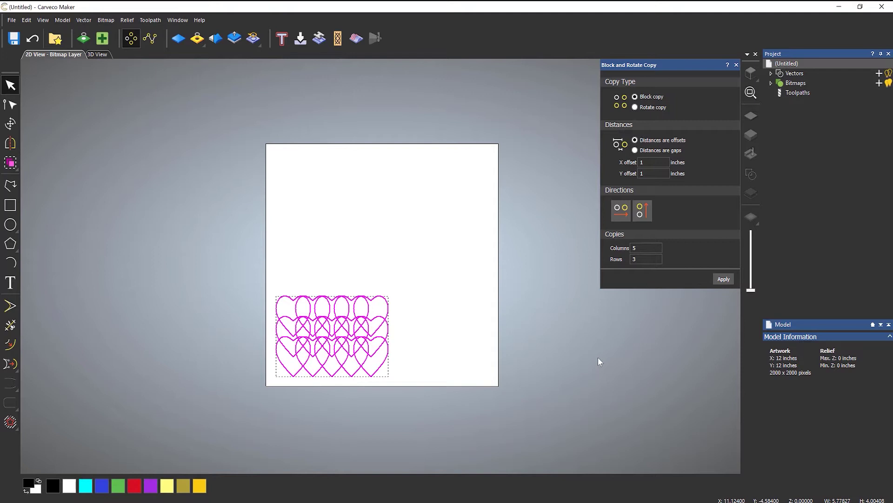
Undo the five-column copy and block copy the heart in 3 columns with X and Y offsets of 2 inches.
{"action": "double_click", "coordinate": [638, 248]}
{"action": "type", "text": "3"}
{"action": "left_click", "coordinate": [34, 39]}
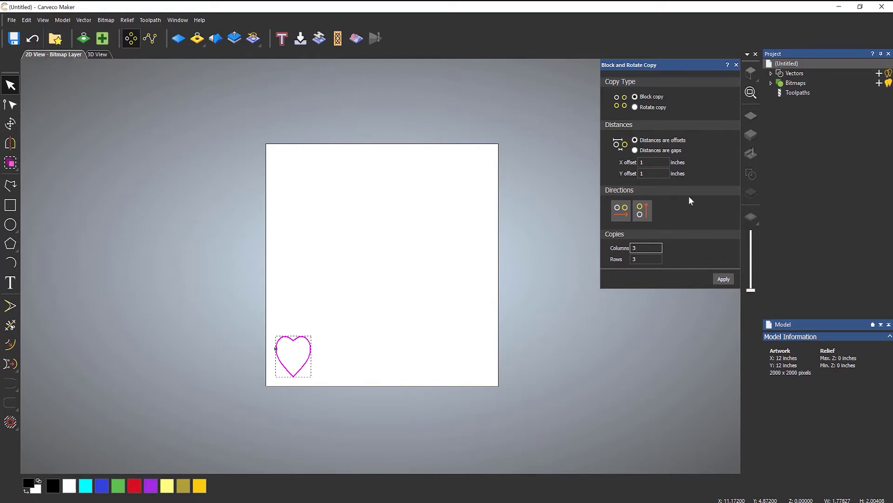
{"action": "double_click", "coordinate": [651, 162]}
{"action": "type", "text": "2"}
{"action": "key", "text": "Tab"}
{"action": "type", "text": "2"}
{"action": "left_click", "coordinate": [724, 278]}
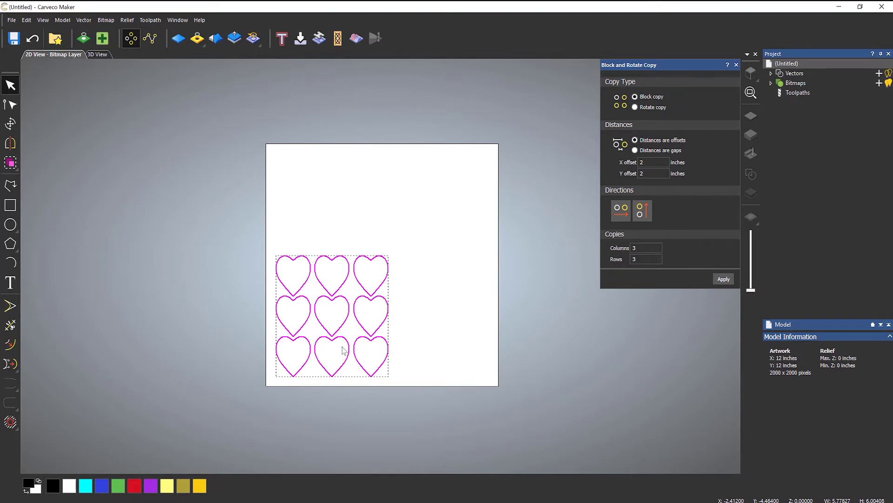
Replace the heart grid with a block copy whose columns run leftward, and undo that copy.
{"action": "left_click", "coordinate": [33, 38]}
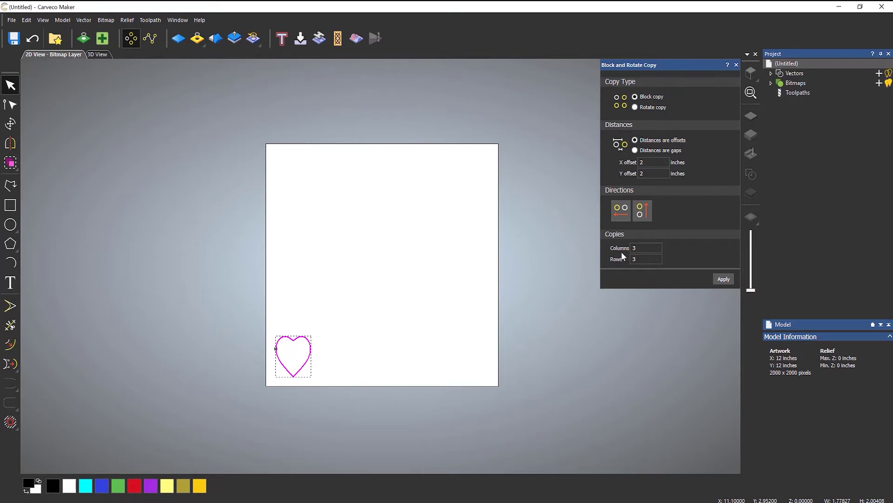
{"action": "left_click", "coordinate": [722, 279]}
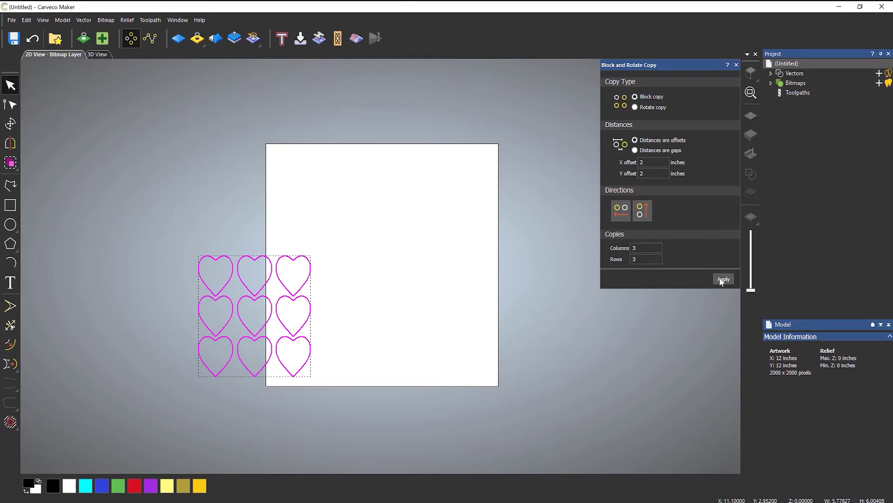
{"action": "left_click", "coordinate": [39, 44]}
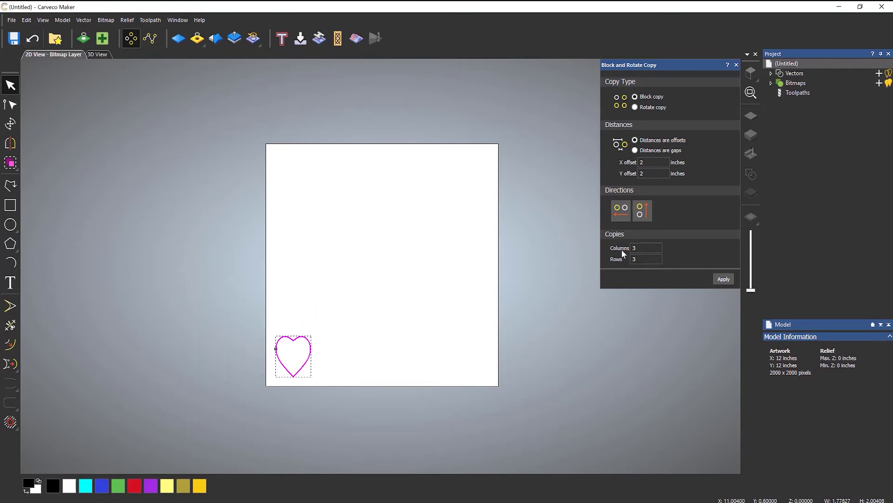
Try the block copy with the rows running downward as well, and undo the copies.
{"action": "left_click", "coordinate": [641, 215]}
{"action": "left_click", "coordinate": [724, 278]}
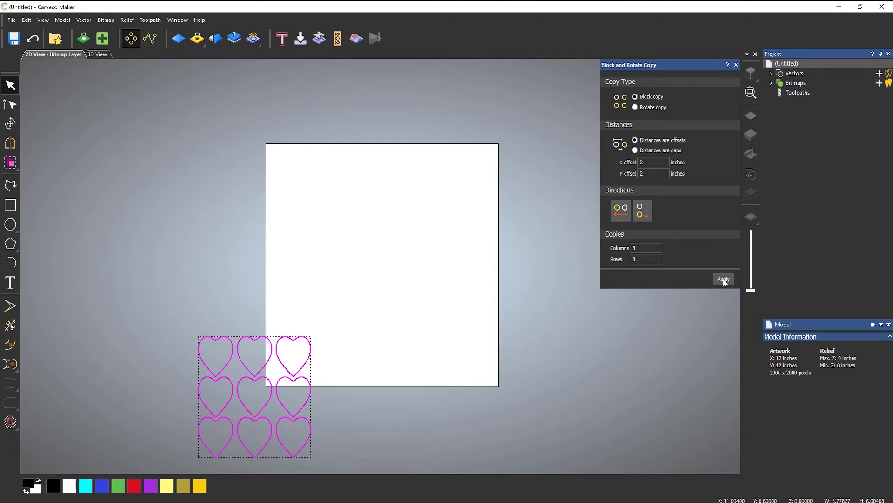
{"action": "left_click", "coordinate": [32, 38]}
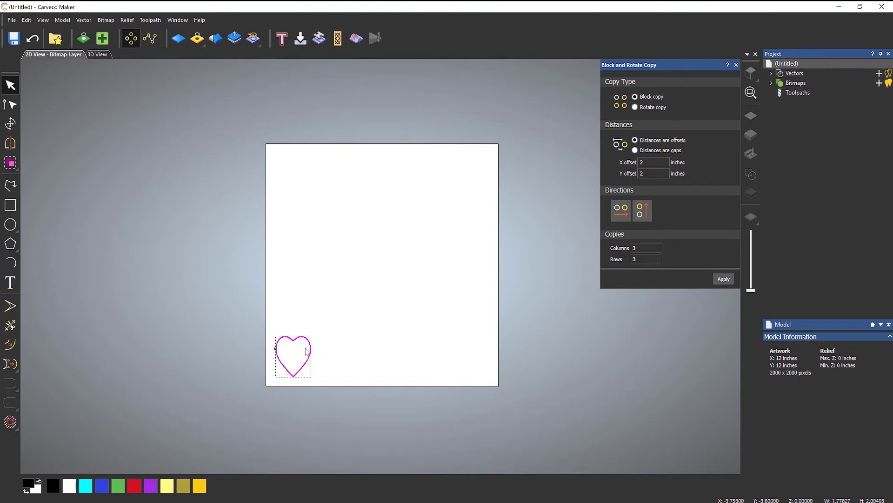
Try a rightward and upward block copy of the heart with distances treated as 2-inch gaps, and undo it.
{"action": "left_click", "coordinate": [636, 151]}
{"action": "double_click", "coordinate": [646, 164]}
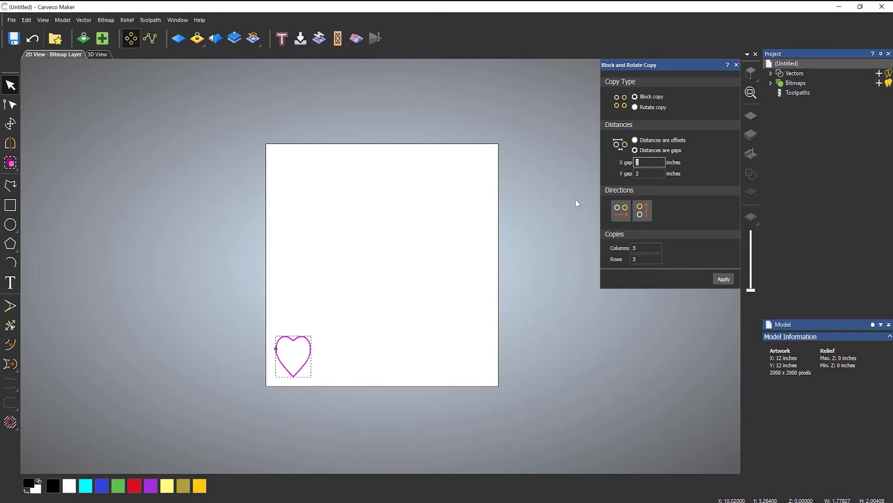
{"action": "left_click", "coordinate": [725, 281]}
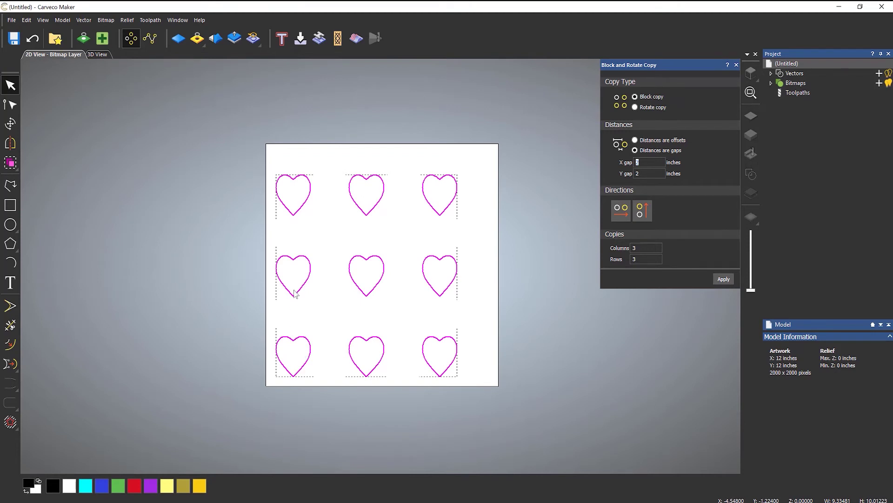
{"action": "left_click", "coordinate": [32, 39]}
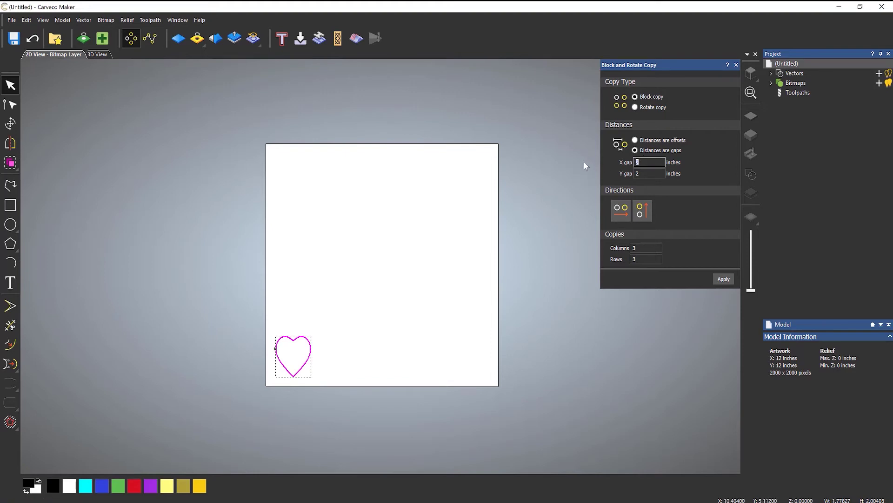
Block copy the heart with X and Y gaps of 0.25 inches, and block copy the resulting hearts again.
{"action": "type", "text": "0.25"}
{"action": "key", "text": "Tab"}
{"action": "type", "text": "0.25"}
{"action": "left_click", "coordinate": [723, 279]}
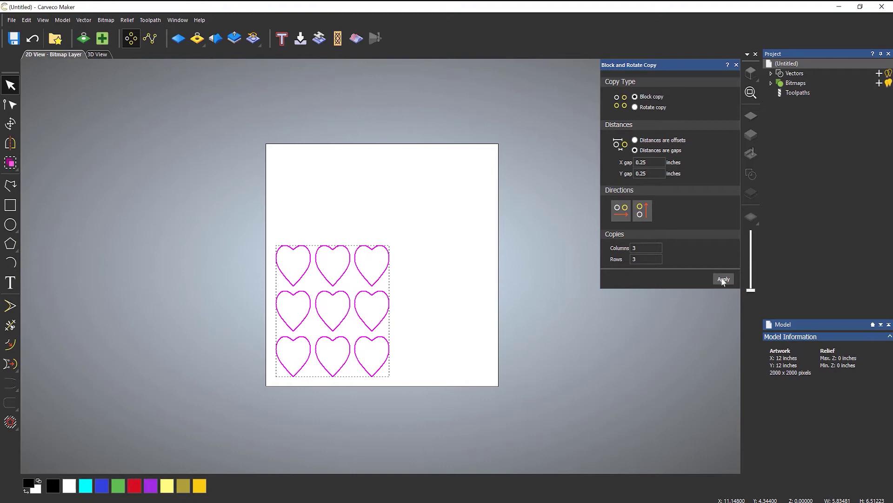
{"action": "left_click", "coordinate": [638, 247]}
{"action": "left_click", "coordinate": [724, 279]}
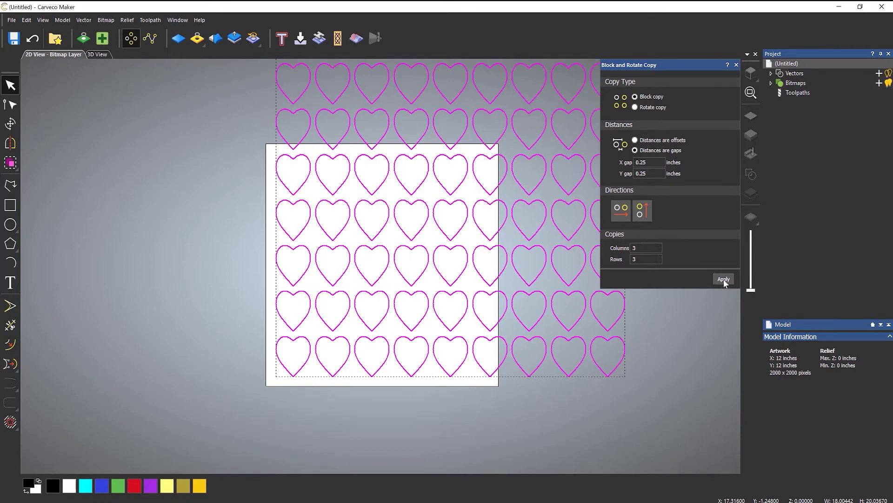
Delete the heart copies that extend past the right and upper edges of the artwork.
{"action": "left_click", "coordinate": [619, 404]}
{"action": "left_click_drag", "start_coordinate": [582, 305], "coordinate": [475, 4]}
{"action": "key", "text": "Delete"}
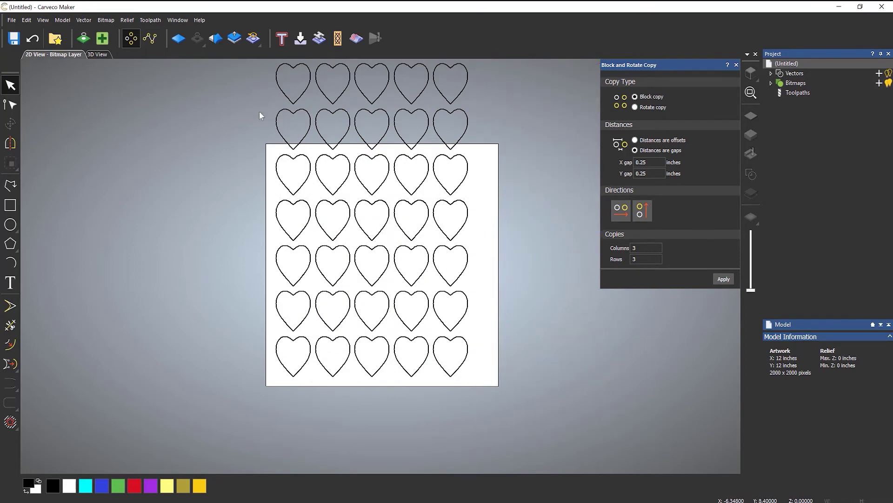
{"action": "left_click_drag", "start_coordinate": [253, 135], "coordinate": [594, 5]}
{"action": "key", "text": "Delete"}
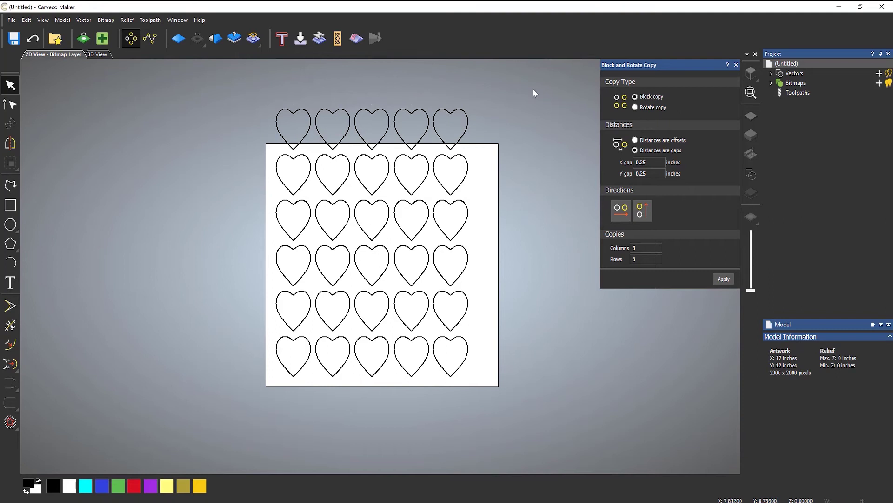
{"action": "left_click_drag", "start_coordinate": [533, 90], "coordinate": [189, 125]}
{"action": "key", "text": "Delete"}
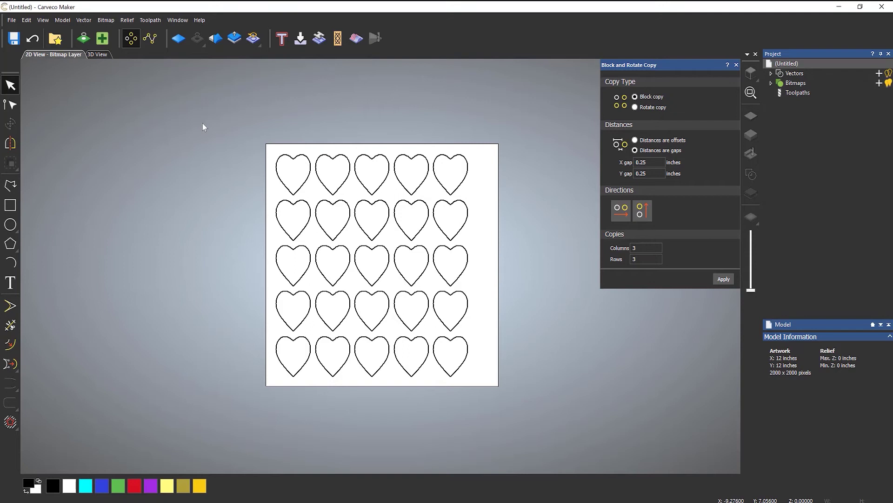
Delete the remaining heart copies, keeping only the heart in the artwork's lower-left corner.
{"action": "left_click_drag", "start_coordinate": [260, 132], "coordinate": [328, 405]}
{"action": "key", "text": "Delete"}
{"action": "key", "text": "Delete"}
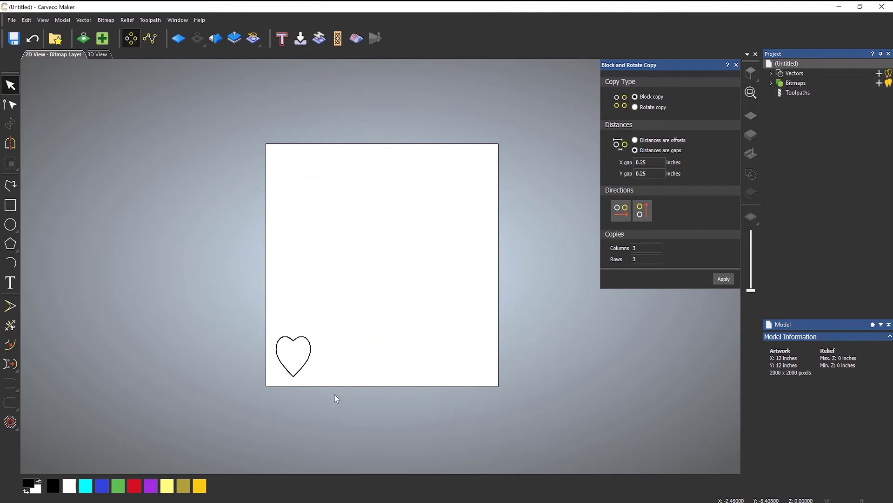
Try a rotate copy of the heart about X 0, Y 0 with 6 objects over 360 degrees, and undo the copies.
{"action": "left_click", "coordinate": [300, 337]}
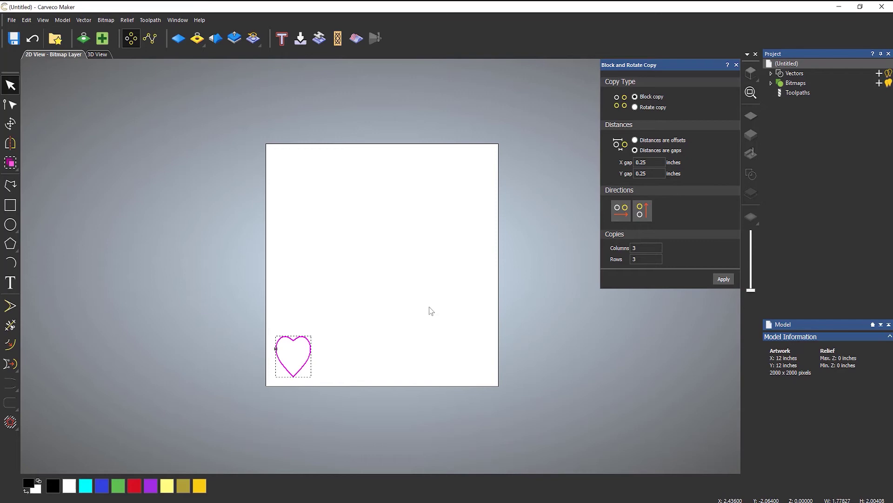
{"action": "left_click", "coordinate": [634, 107]}
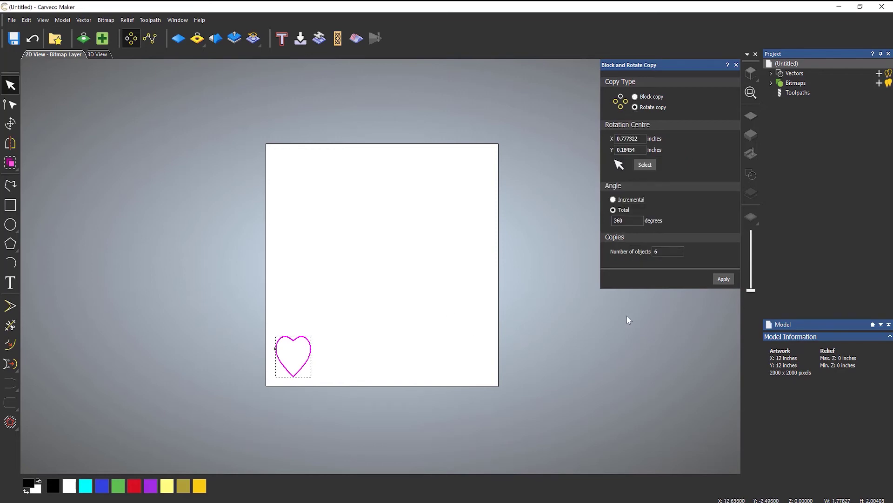
{"action": "left_click", "coordinate": [633, 139]}
{"action": "left_click", "coordinate": [641, 165]}
{"action": "left_click", "coordinate": [381, 262]}
{"action": "left_click", "coordinate": [724, 280]}
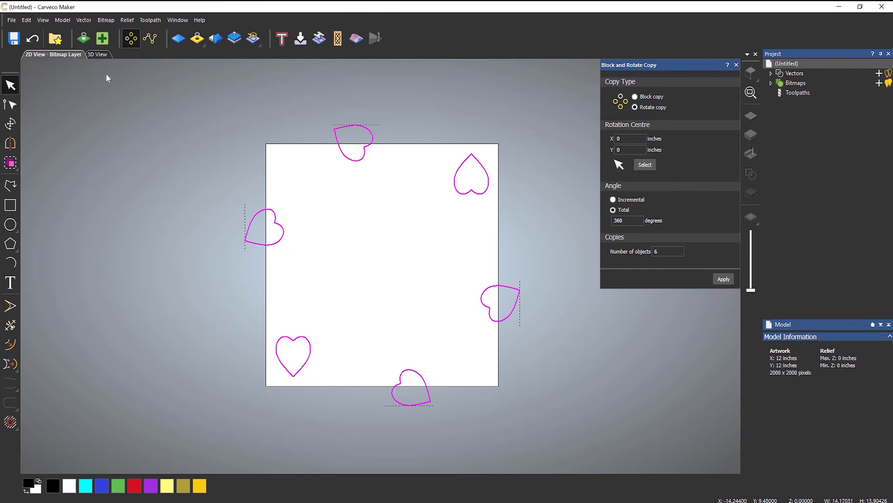
{"action": "left_click", "coordinate": [33, 41]}
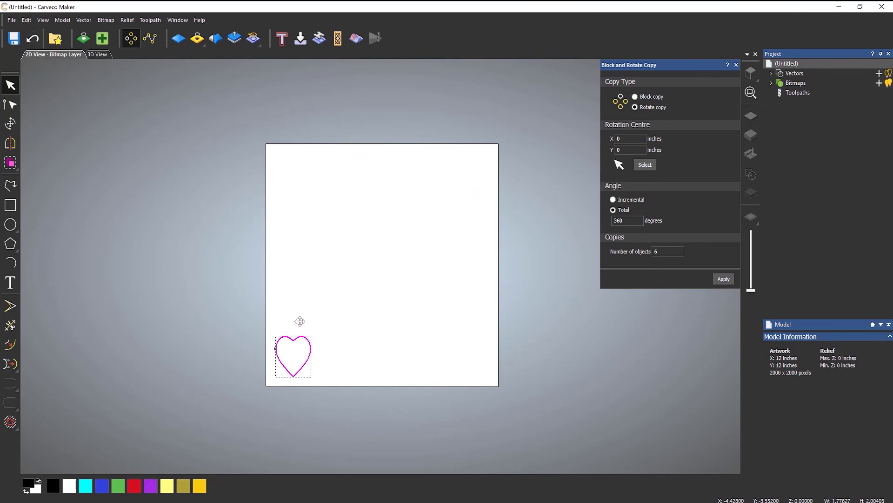
Move the heart to about X -1.93, Y 0.48 inches and rotate it 90 degrees anticlockwise.
{"action": "left_click_drag", "start_coordinate": [300, 321], "coordinate": [348, 237]}
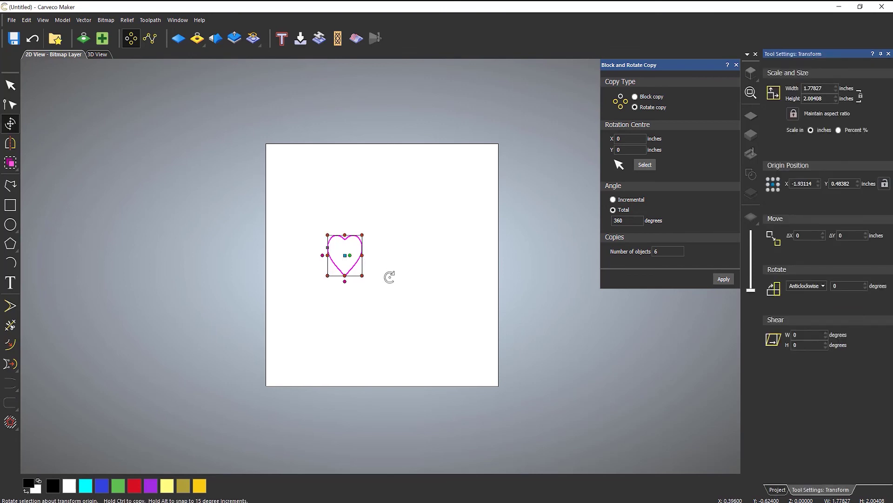
{"action": "left_click_drag", "start_coordinate": [390, 278], "coordinate": [372, 206]}
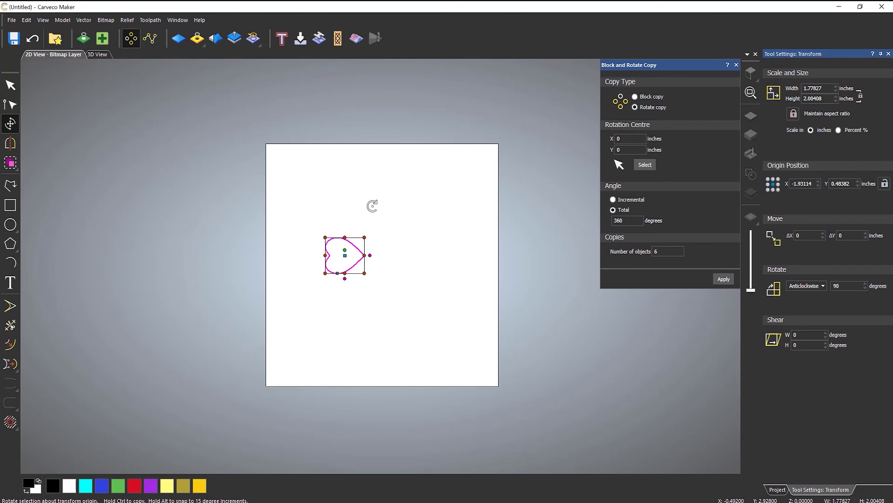
{"action": "key", "text": "Escape"}
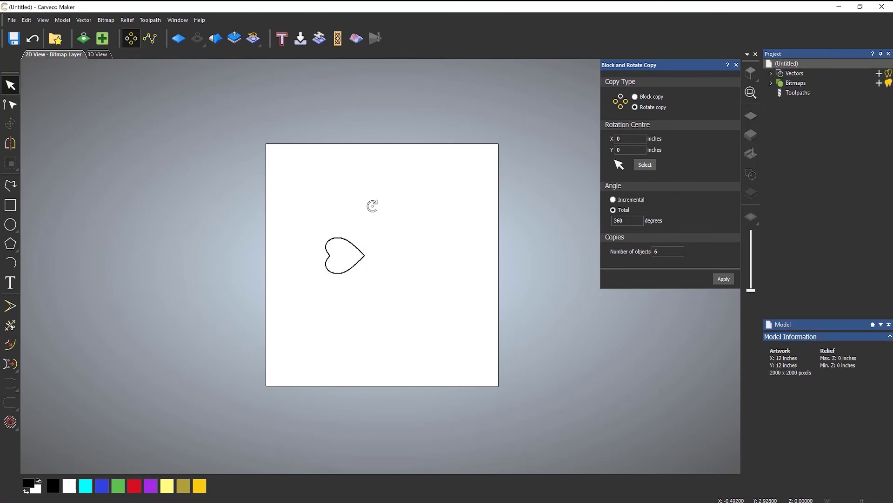
Rotate copy the repositioned heart about the artwork centre into 6 objects over a total of 360 degrees.
{"action": "left_click", "coordinate": [352, 242]}
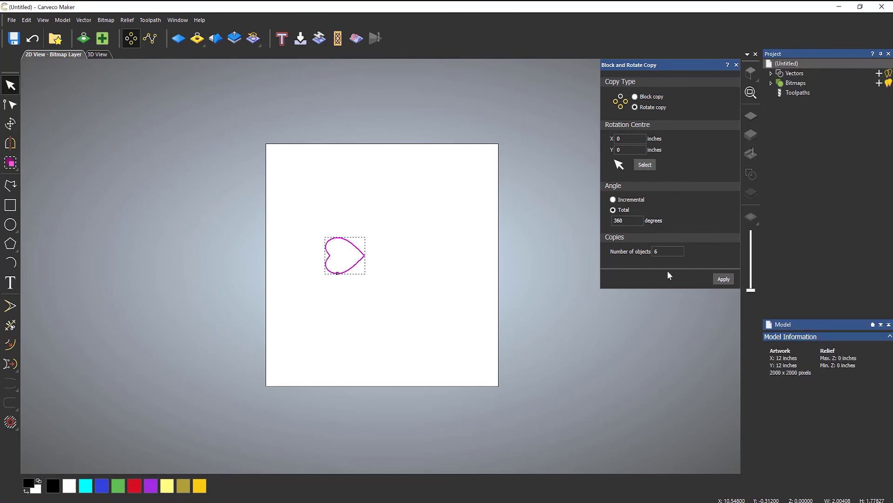
{"action": "left_click", "coordinate": [723, 281]}
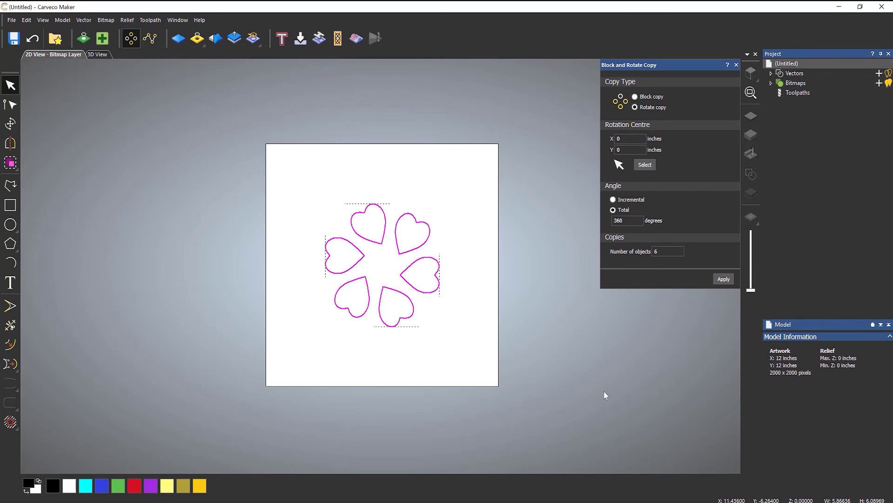